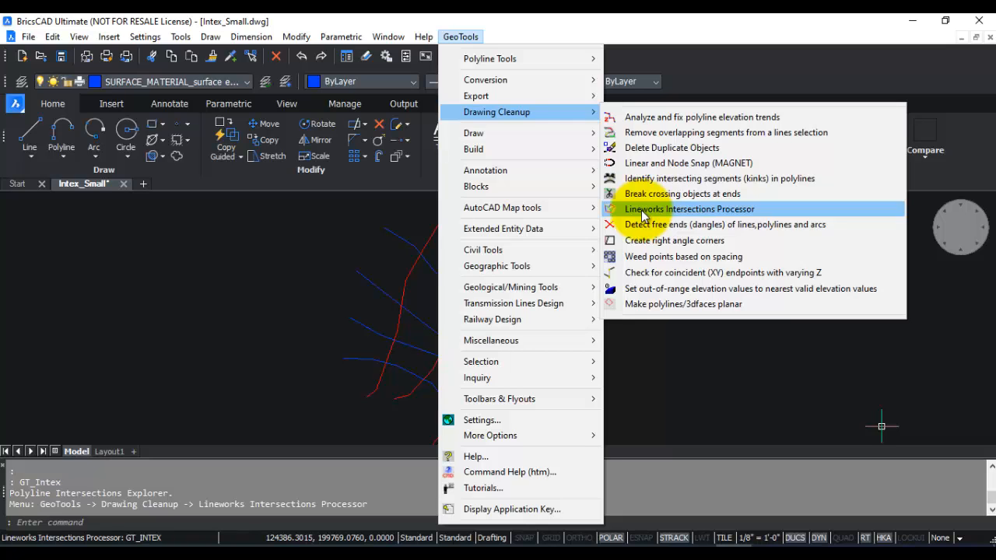
left_click(643, 213)
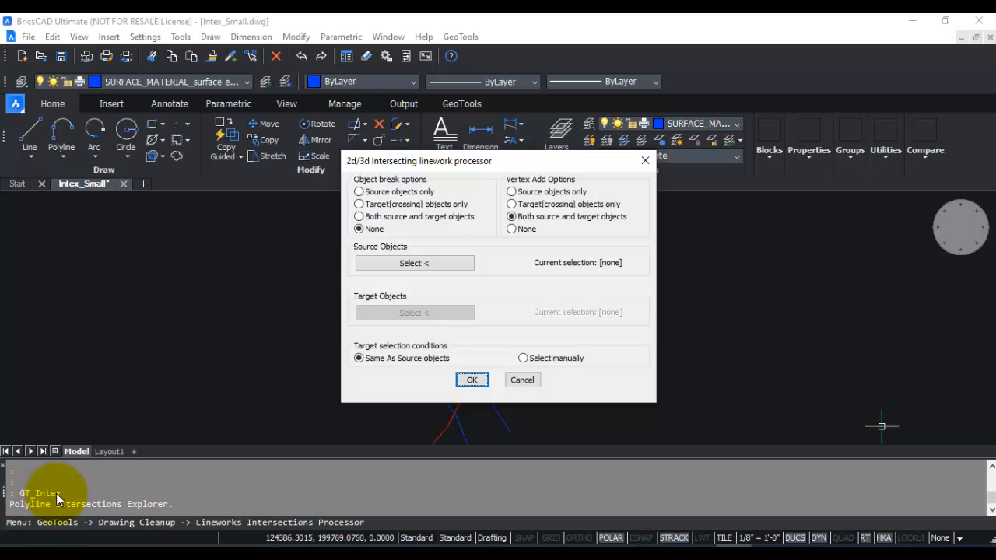
left_click(523, 380)
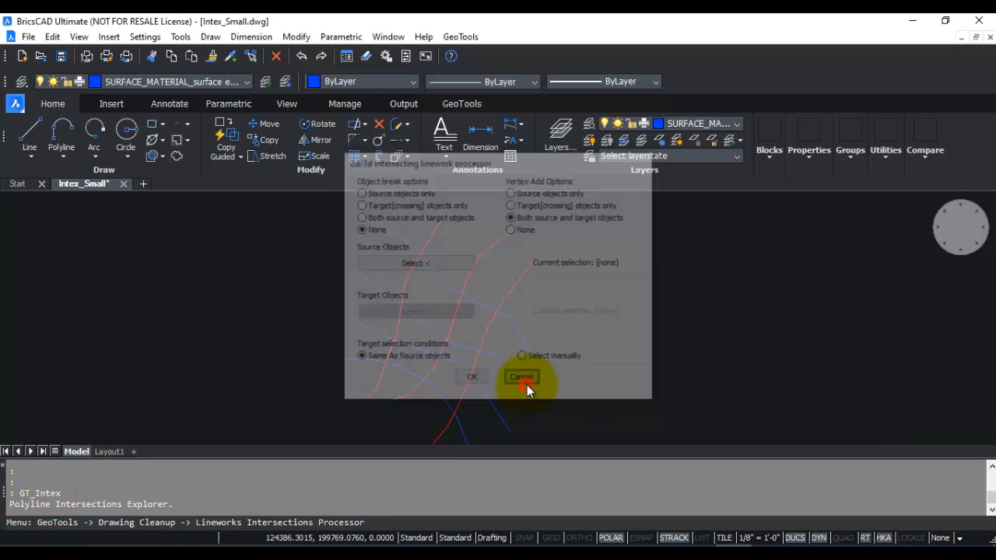
left_click(466, 104)
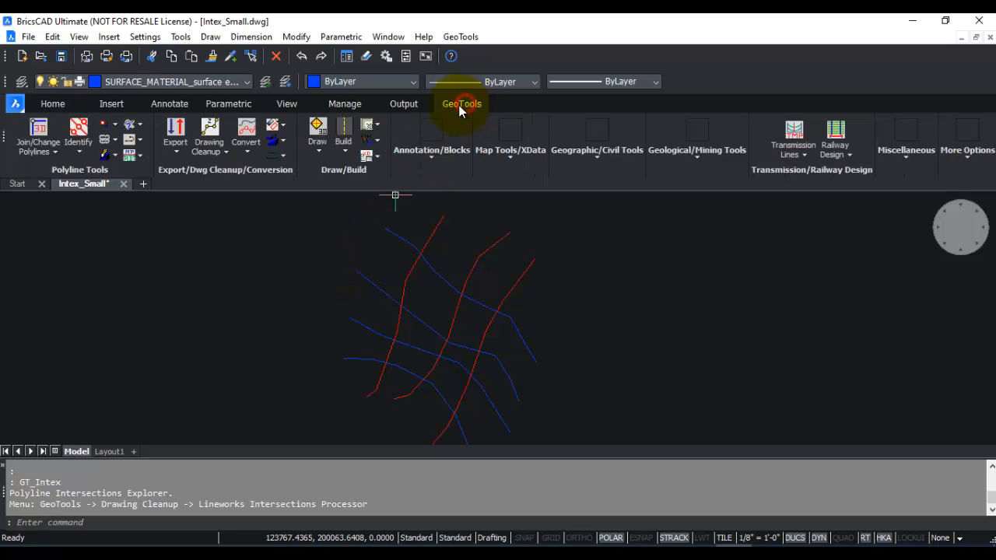
left_click(209, 144)
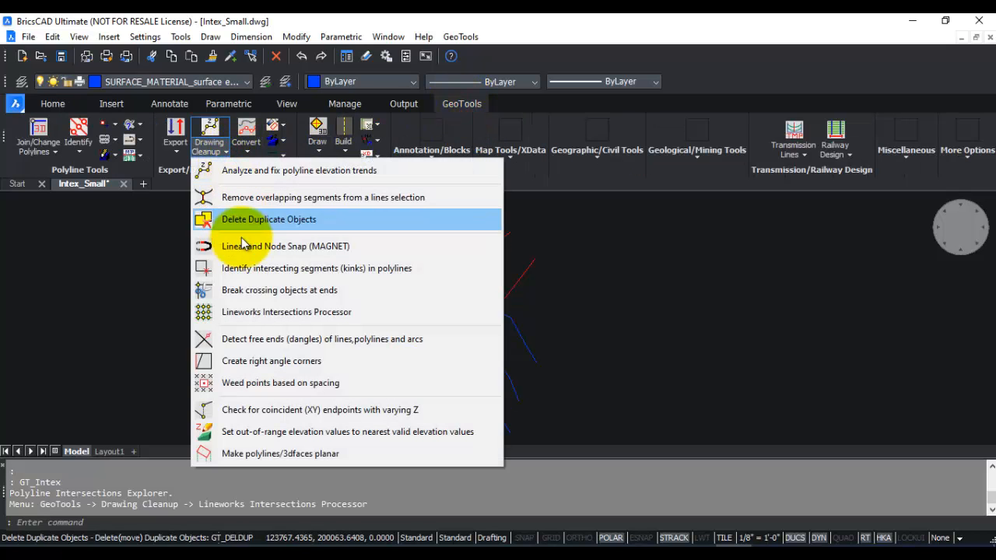
left_click(257, 314)
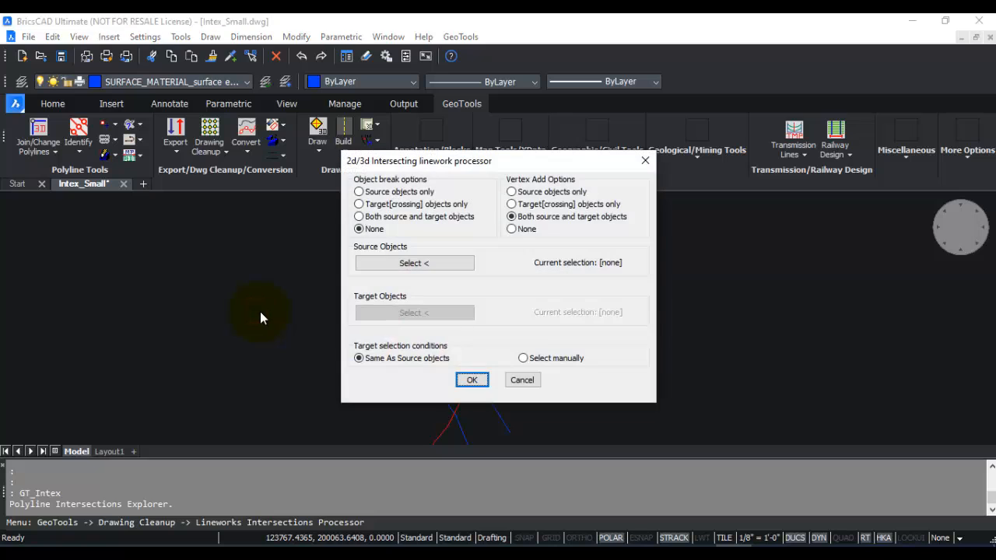
left_click(522, 380)
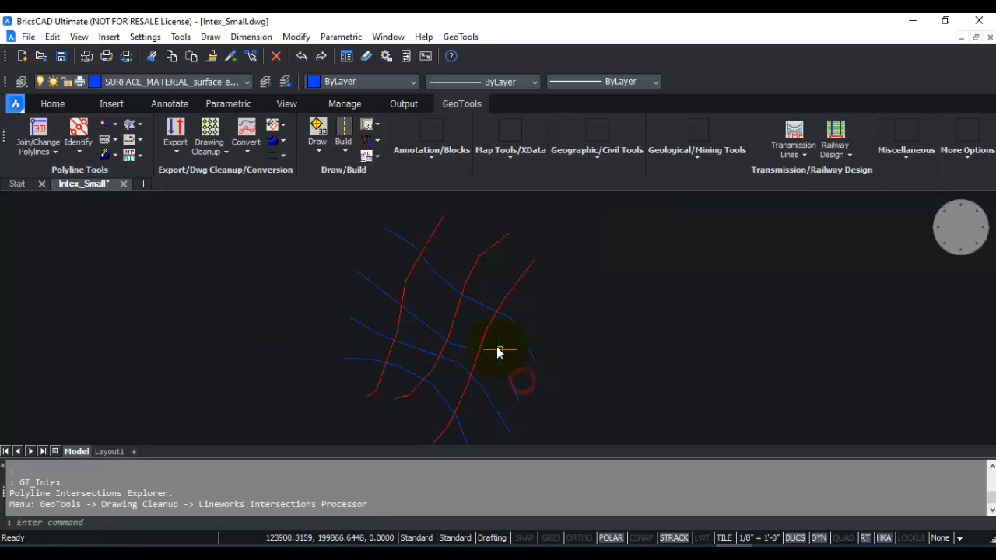
Start the Lineworks Intersections Processor and set the target selection condition to Select manually.
scroll(456, 285, "up", 3)
scroll(455, 286, "down", 3)
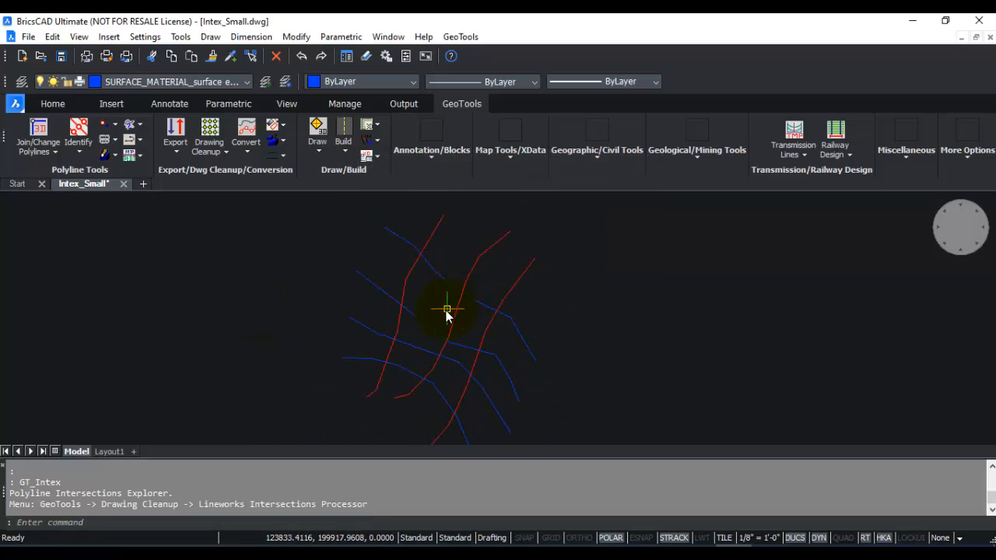
mouse_move(429, 373)
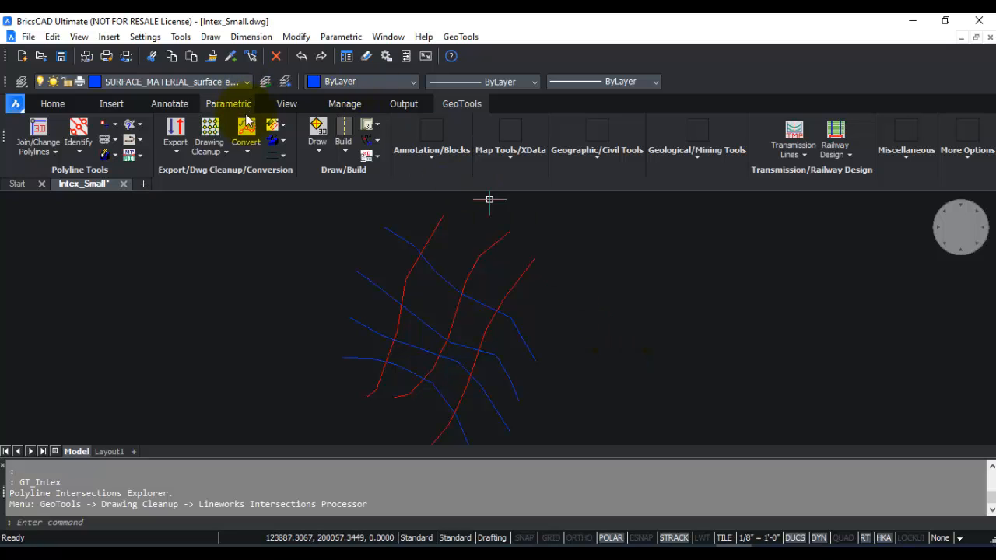
left_click(226, 152)
left_click(237, 316)
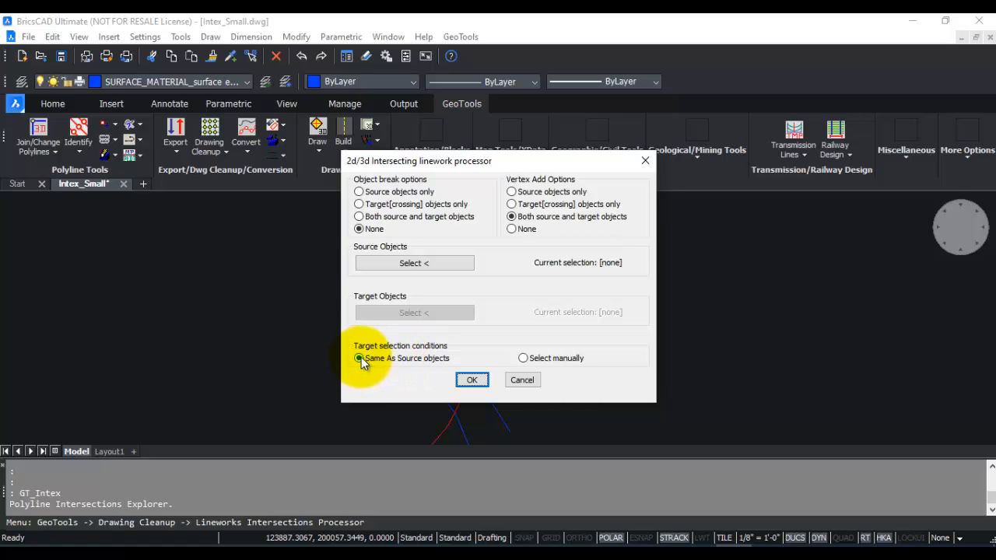
left_click(524, 359)
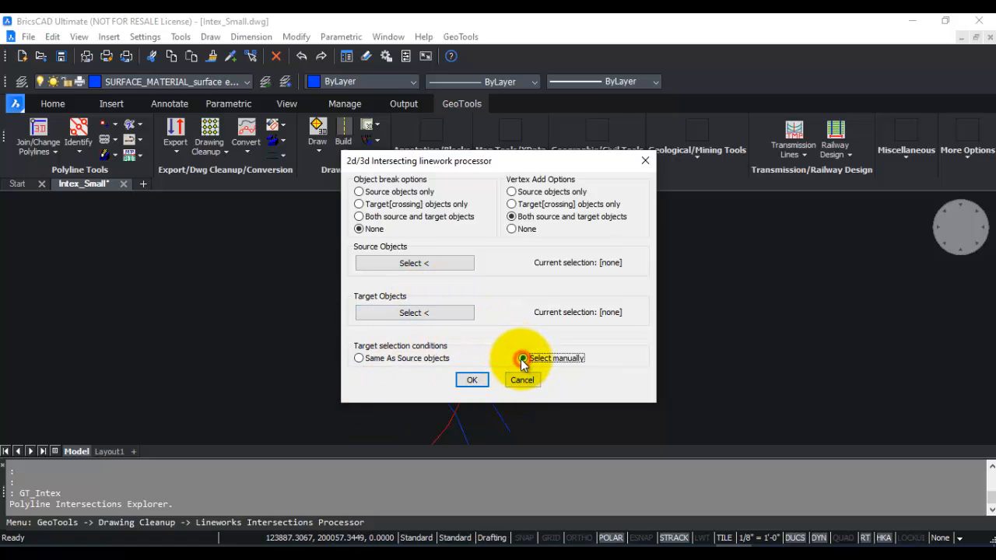
Define the source objects by scanning a selection of the three red polylines and applying it.
left_click(420, 264)
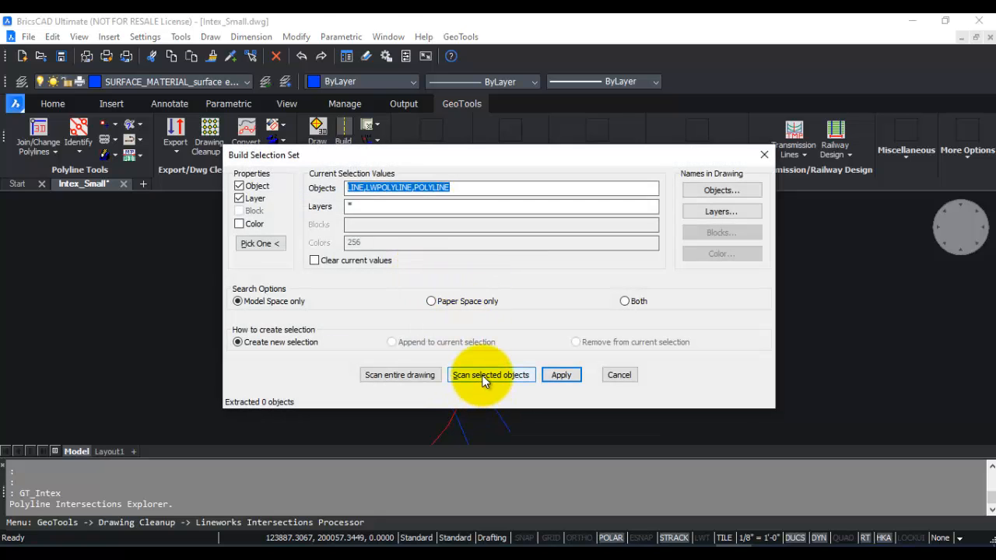
left_click(484, 377)
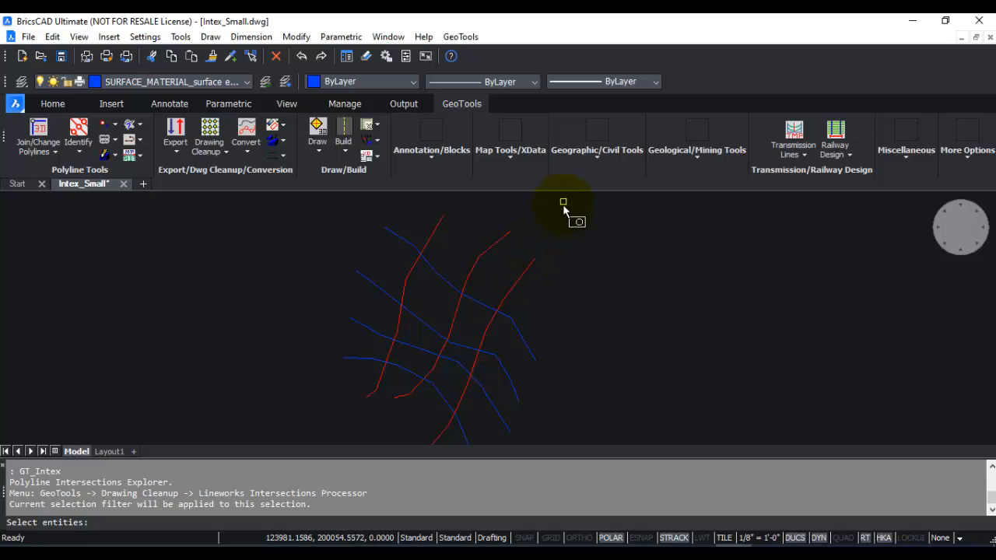
left_click(564, 202)
left_click(496, 281)
left_click(475, 212)
left_click(431, 236)
key("Return")
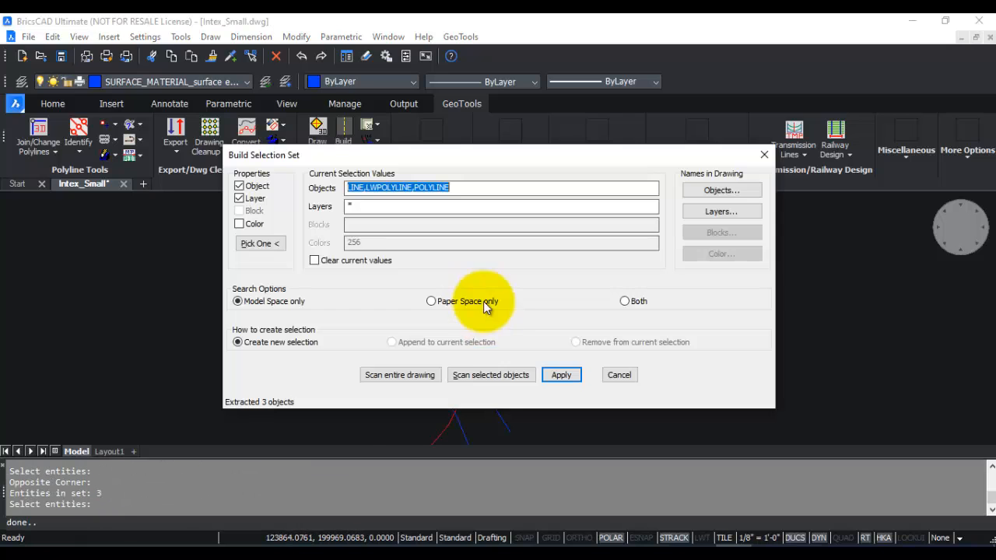
left_click(568, 376)
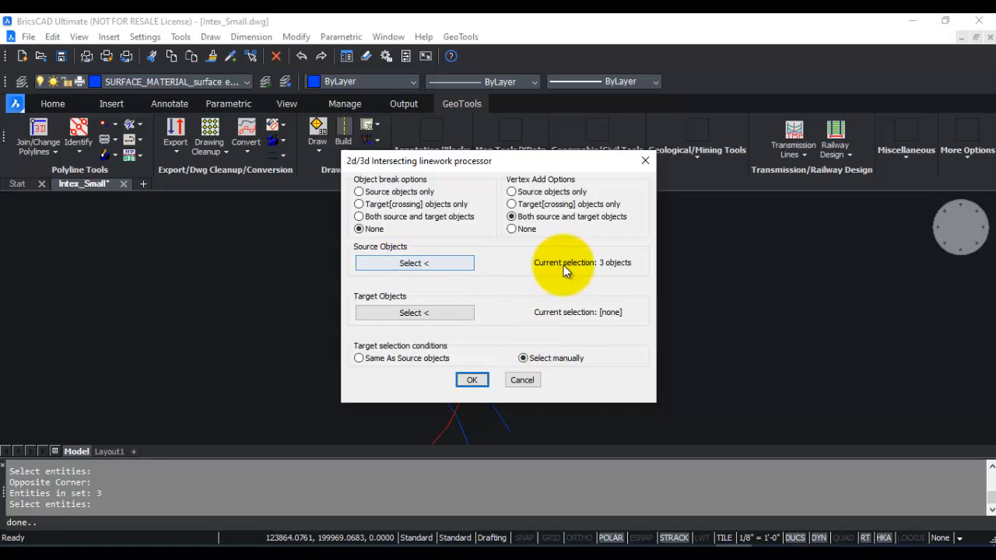
Define the target objects by scanning a selection of the four blue polylines and applying it.
left_click(429, 313)
left_click(466, 375)
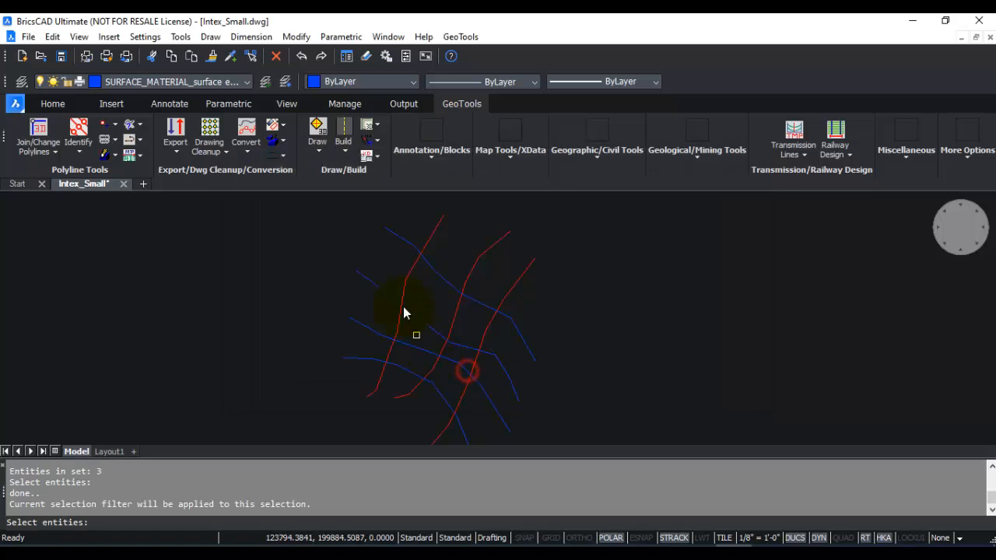
left_click(397, 212)
left_click(355, 258)
left_click(366, 252)
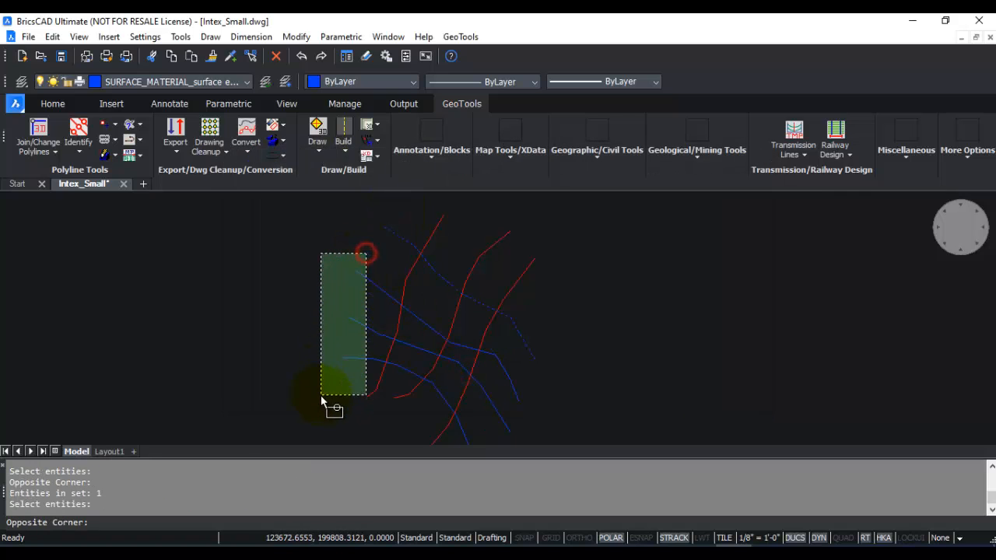
left_click(327, 387)
key("Return")
left_click(562, 374)
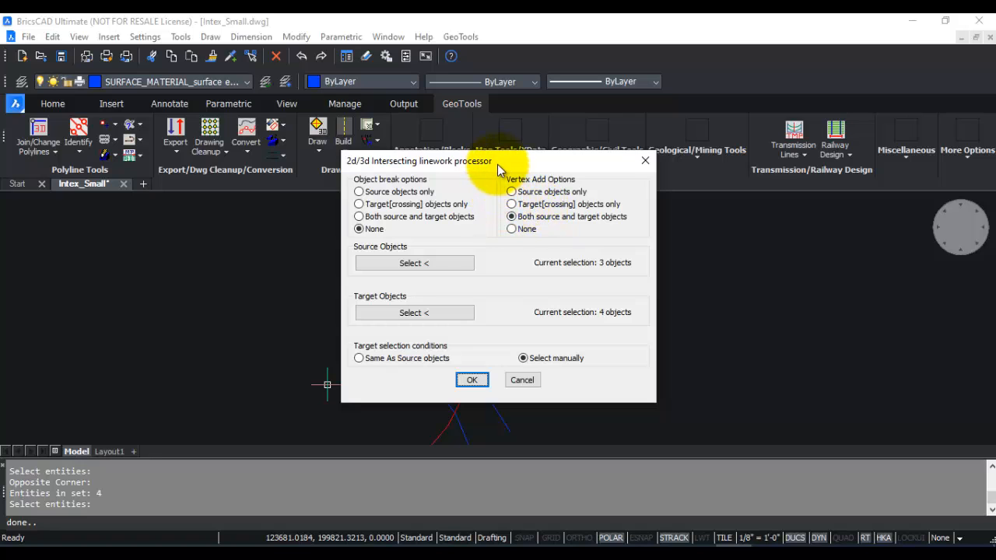
Set the vertex add option to Source objects only and run the intersection processing.
left_click_drag(498, 163, 763, 171)
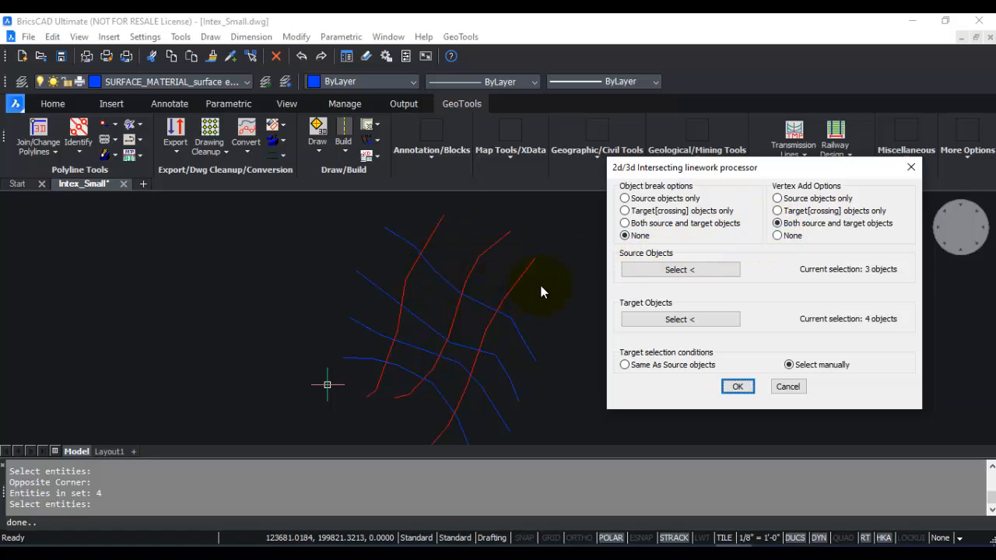
left_click(778, 199)
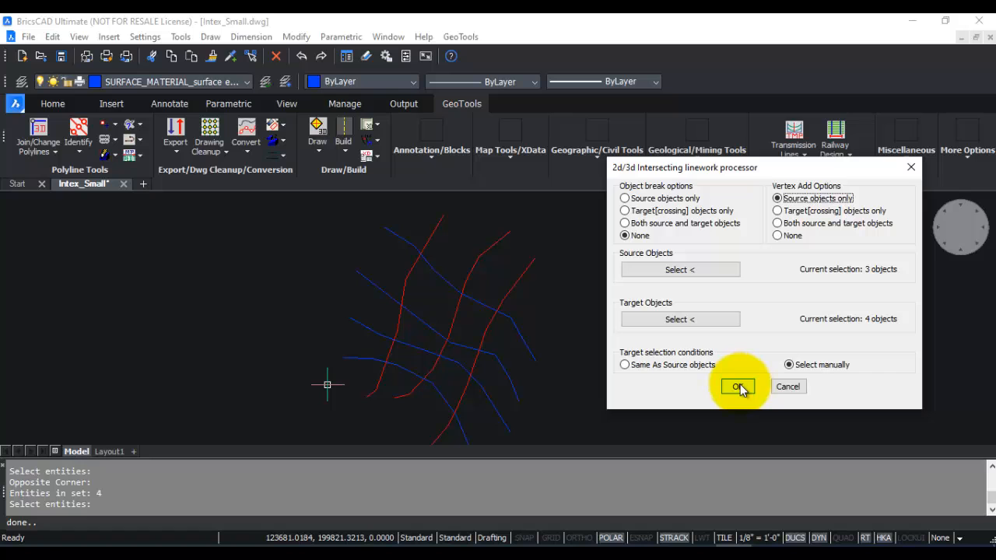
left_click(738, 387)
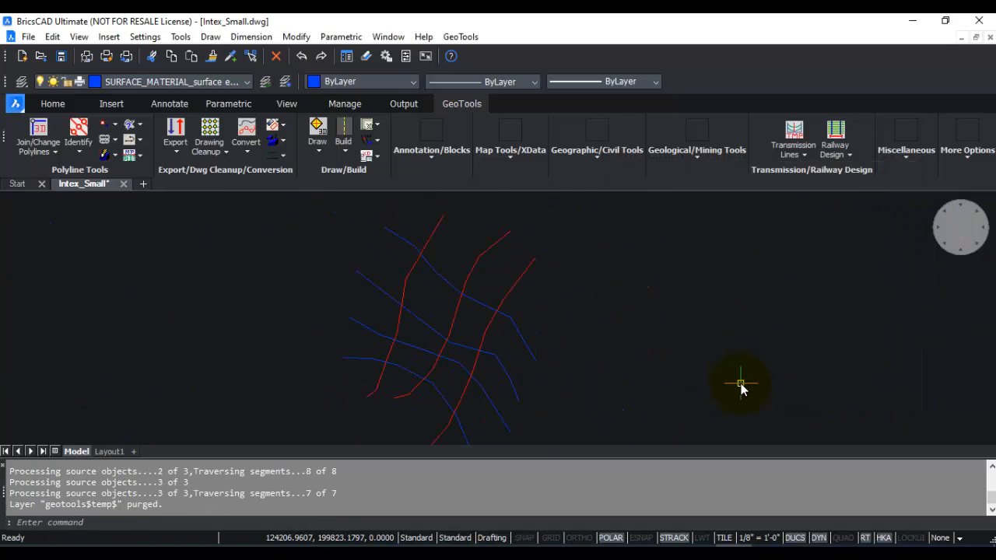
Select the three red polylines and examine their vertices where they cross the blue lines.
scroll(482, 273, "up", 2)
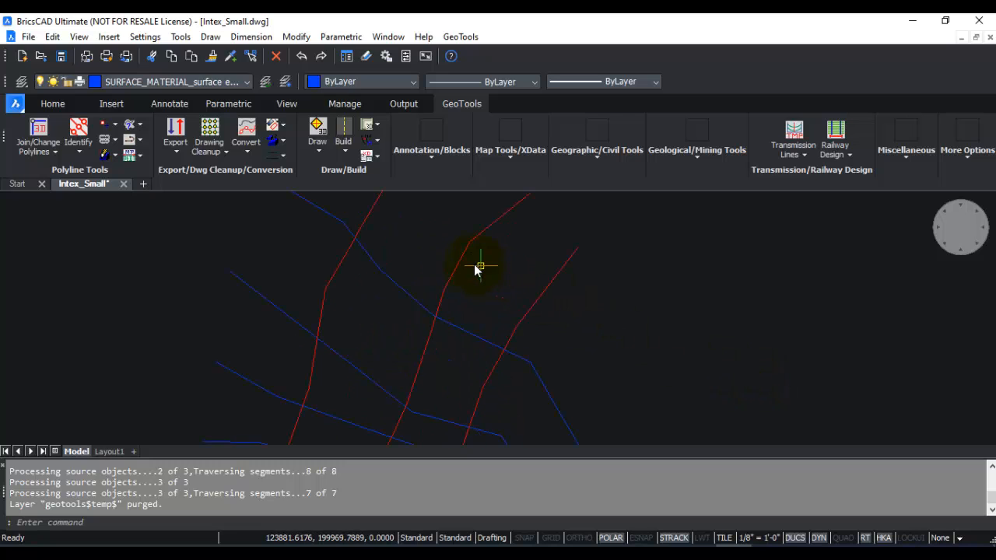
mouse_move(457, 271)
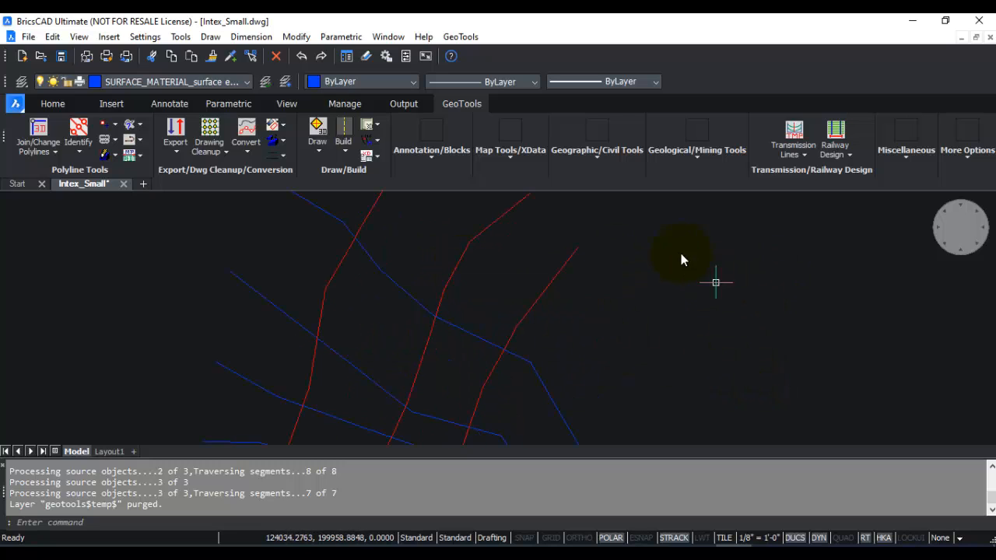
left_click(610, 246)
left_click(537, 282)
left_click(525, 242)
left_click(454, 273)
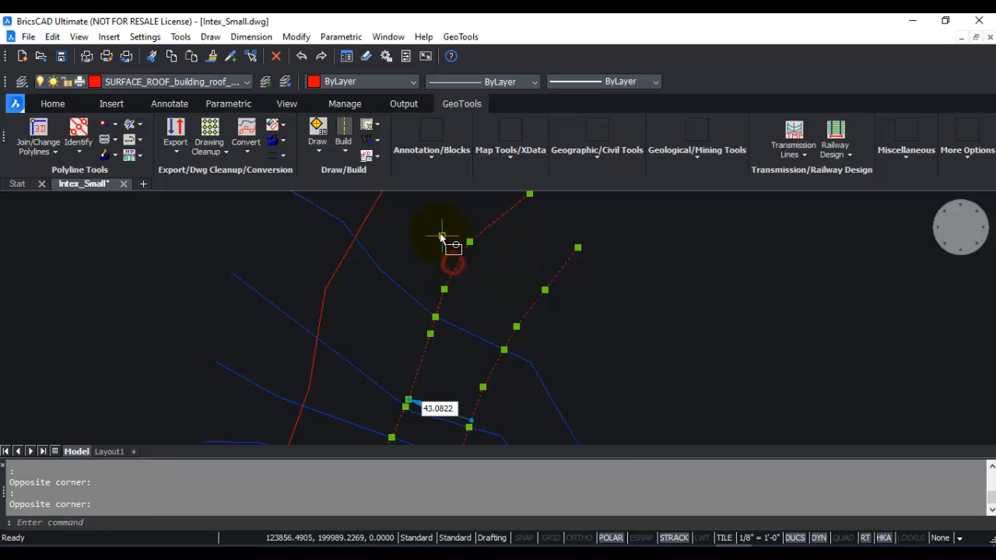
left_click(365, 219)
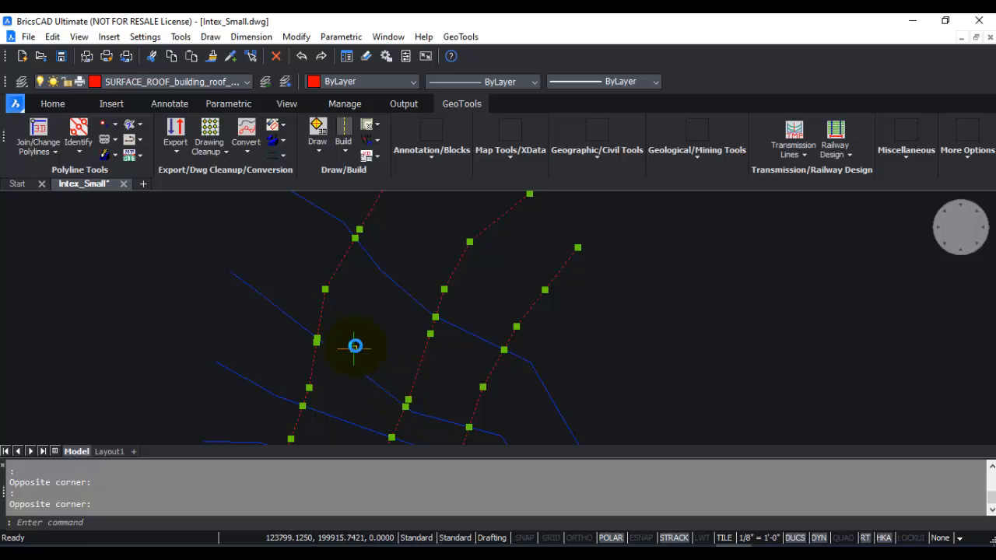
middle_click_drag(388, 412, 440, 319)
middle_click_drag(405, 391, 415, 335)
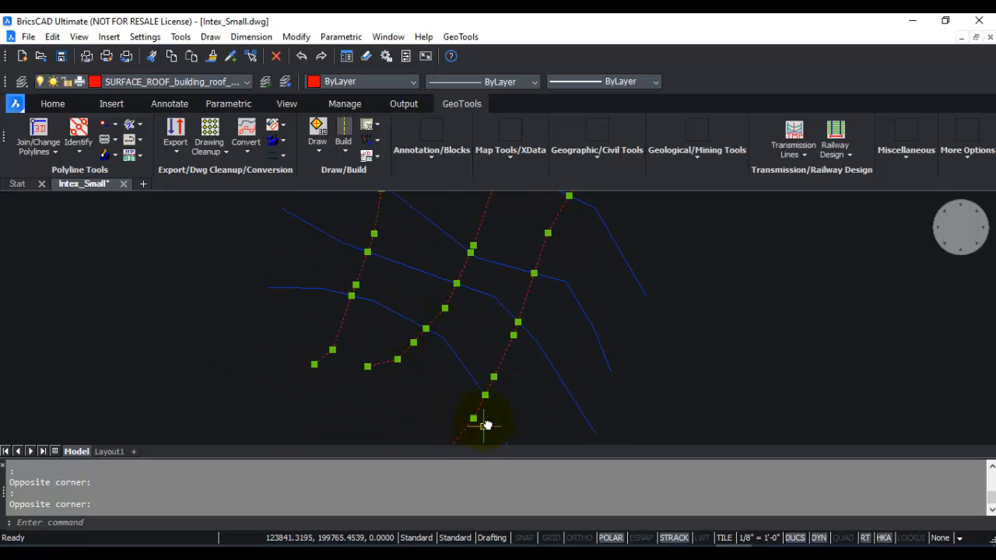
Undo the vertex additions made to the red source polylines.
key("ctrl+z")
key("ctrl+z")
key("ctrl+z")
key("ctrl+z")
key("ctrl+z")
key("ctrl+z")
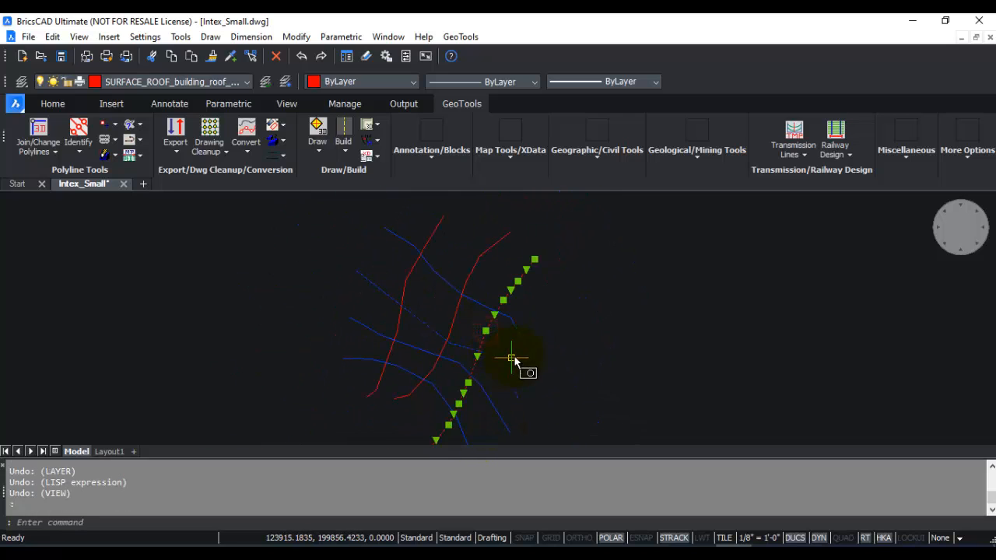
Select the red polylines to check their vertices at the crossings, and clear the selection.
scroll(514, 334, "up", 3)
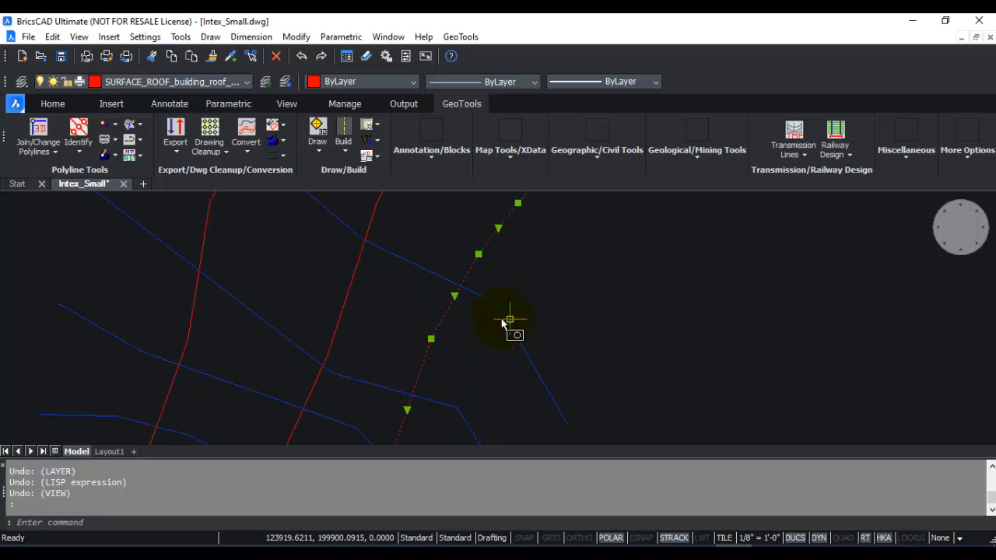
left_click(343, 305)
left_click(200, 238)
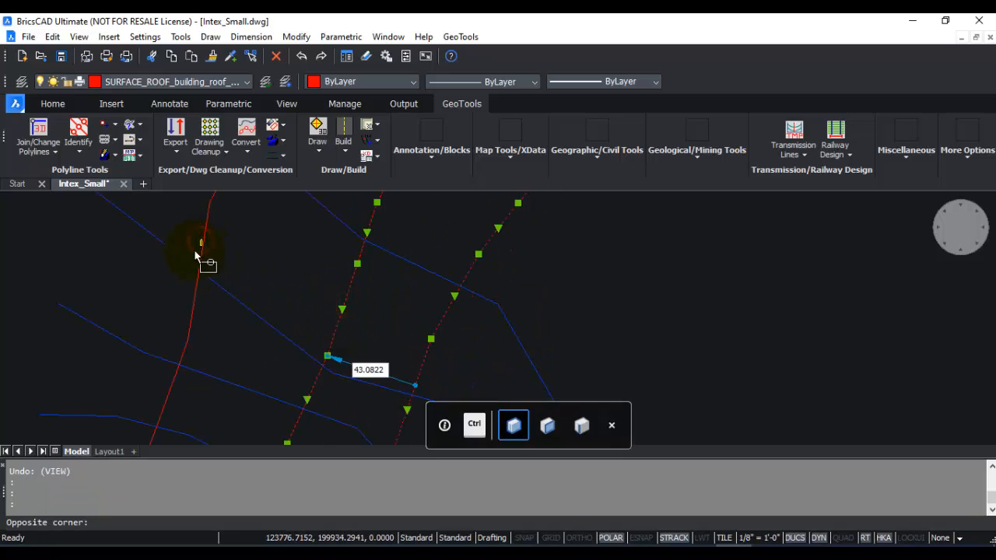
key("Escape")
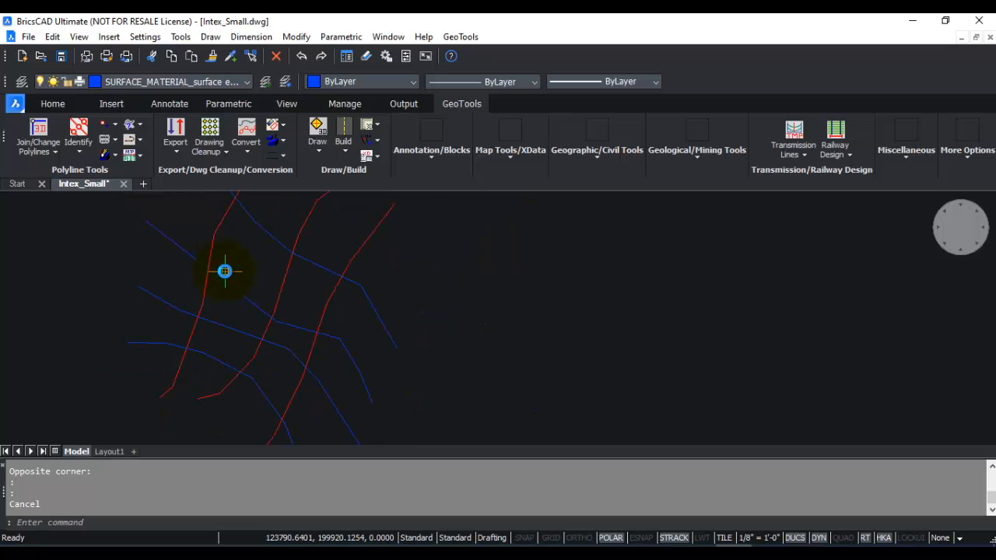
Restart the Lineworks Intersections Processor and set the vertex add option to Target[crossing] objects only.
scroll(225, 271, "down", 3)
left_click(210, 145)
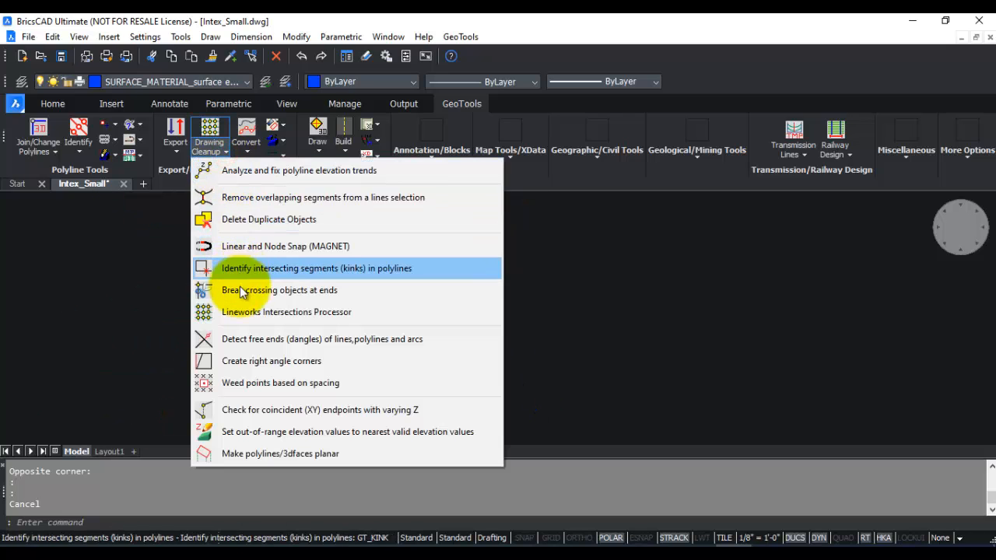
left_click(241, 312)
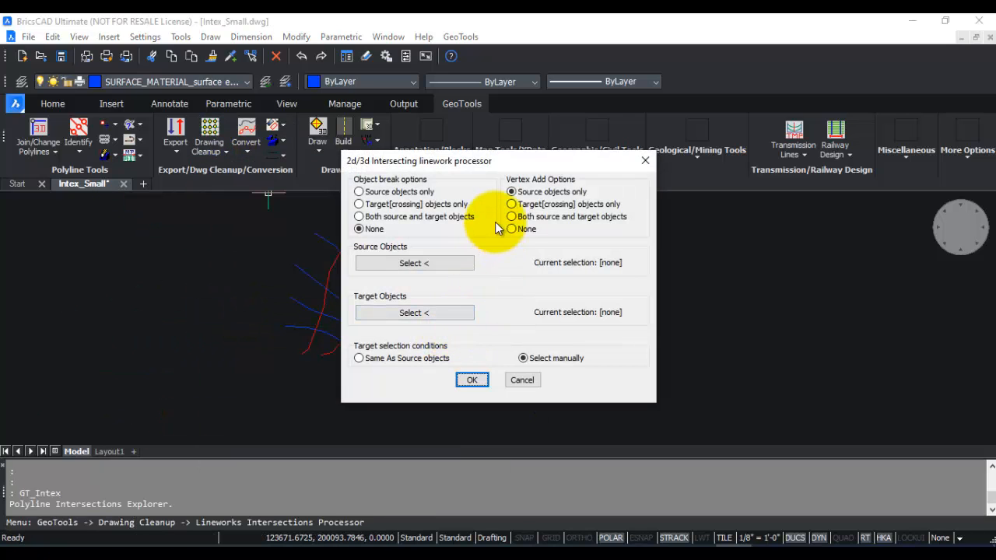
left_click(511, 204)
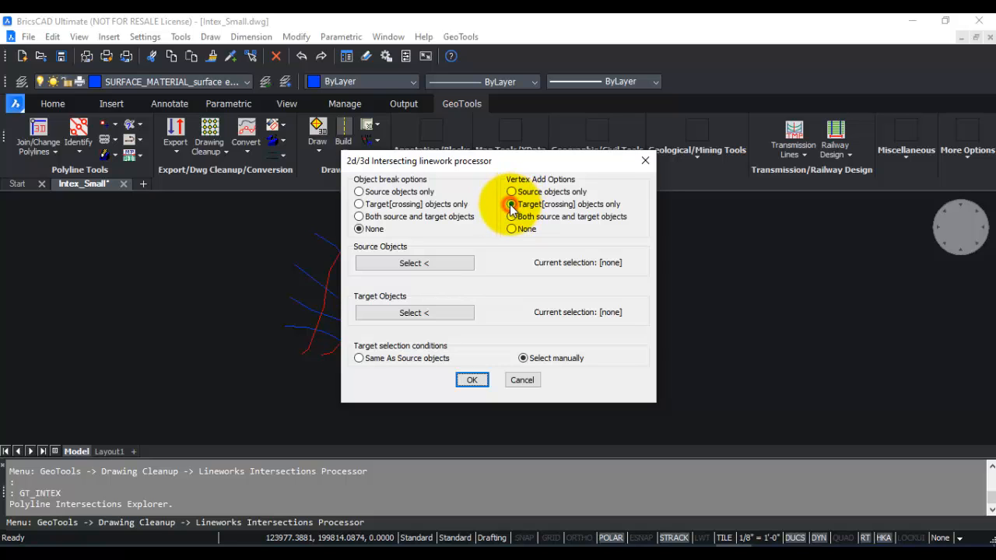
Pick the three red polylines as the source objects for the new run.
left_click(439, 263)
left_click(491, 374)
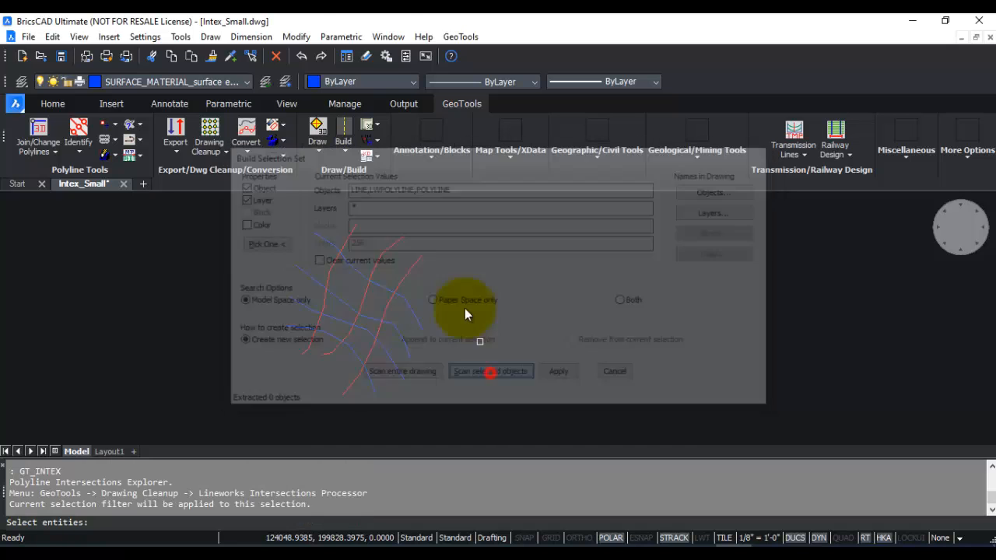
left_click(445, 219)
left_click(377, 255)
left_click(376, 216)
left_click(347, 240)
right_click(361, 249)
Choose the four blue polylines as the target objects and process the intersections to add vertices to them.
left_click(430, 309)
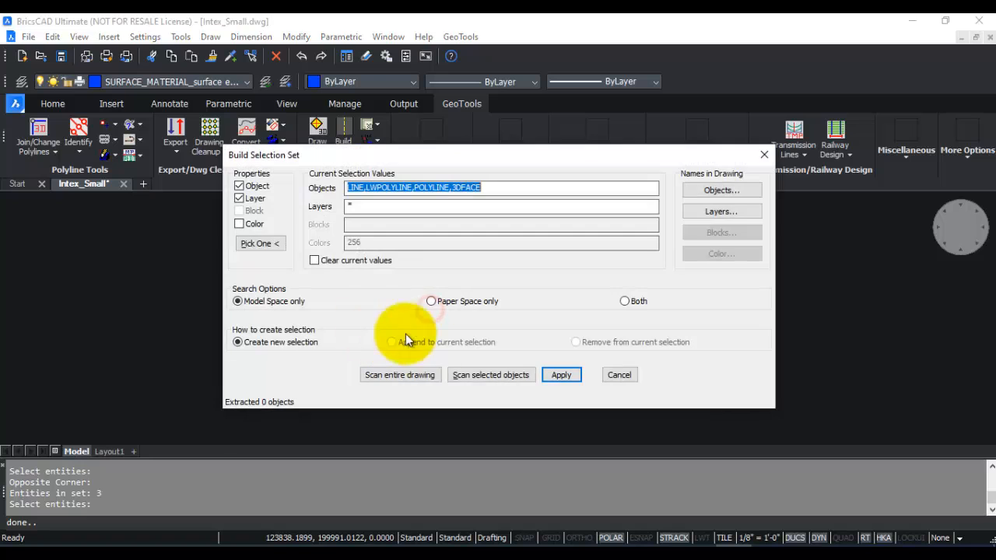
left_click(459, 373)
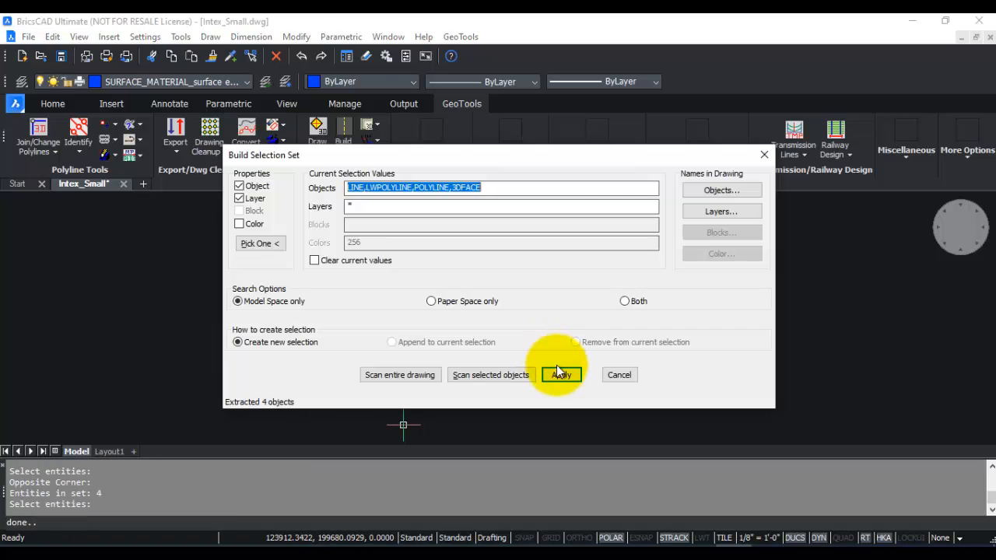
left_click(561, 375)
left_click(473, 380)
Select the four blue target polylines to display their vertices.
scroll(345, 305, "up", 5)
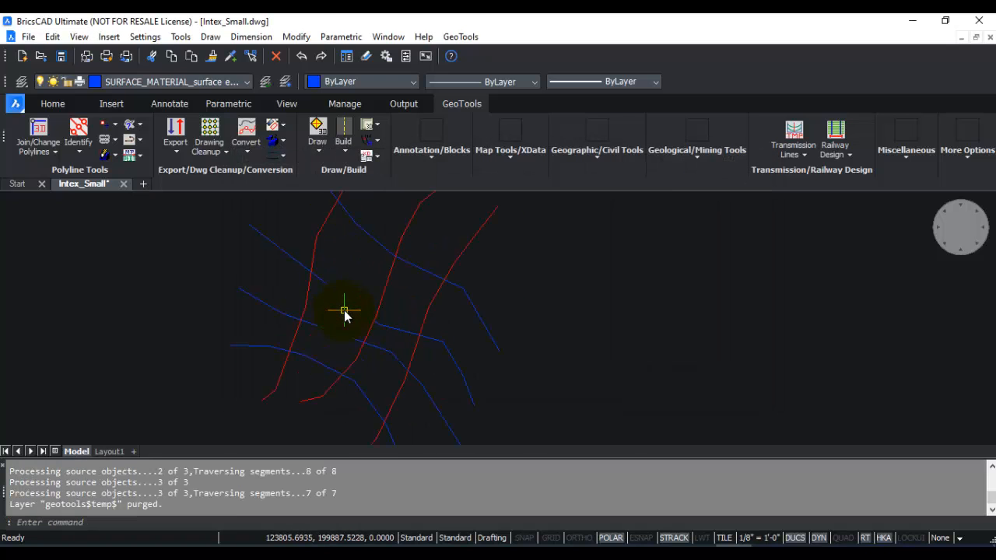
left_click(349, 300)
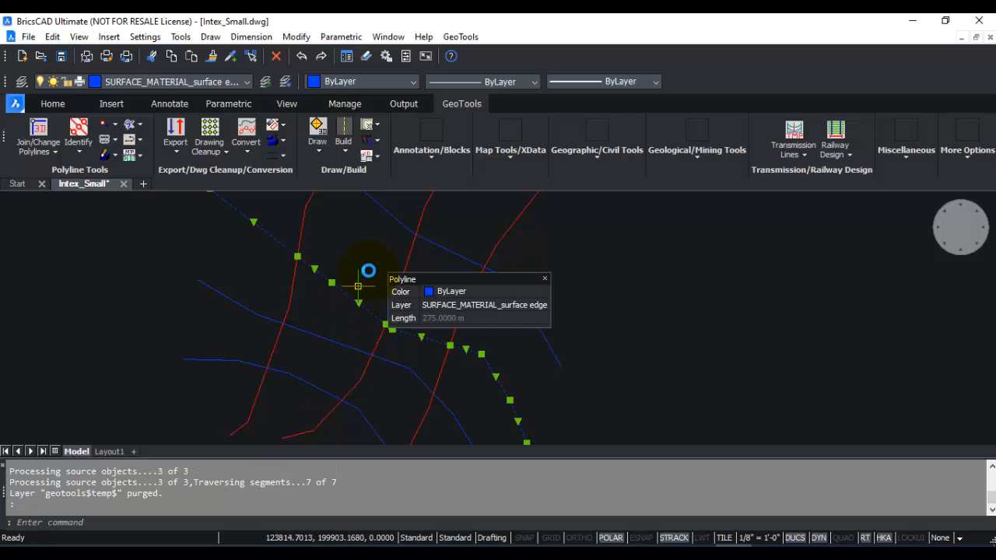
left_click(394, 217)
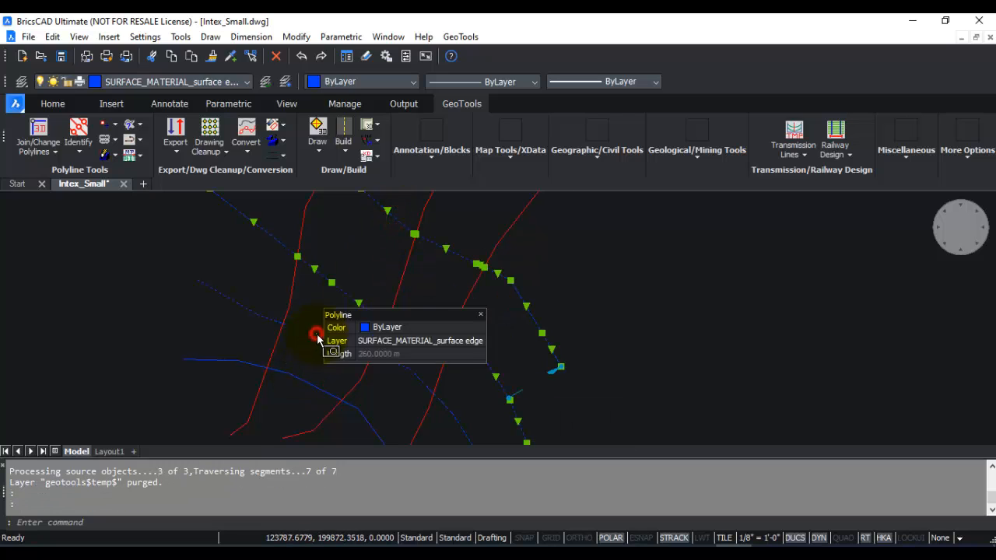
left_click(318, 333)
left_click(296, 381)
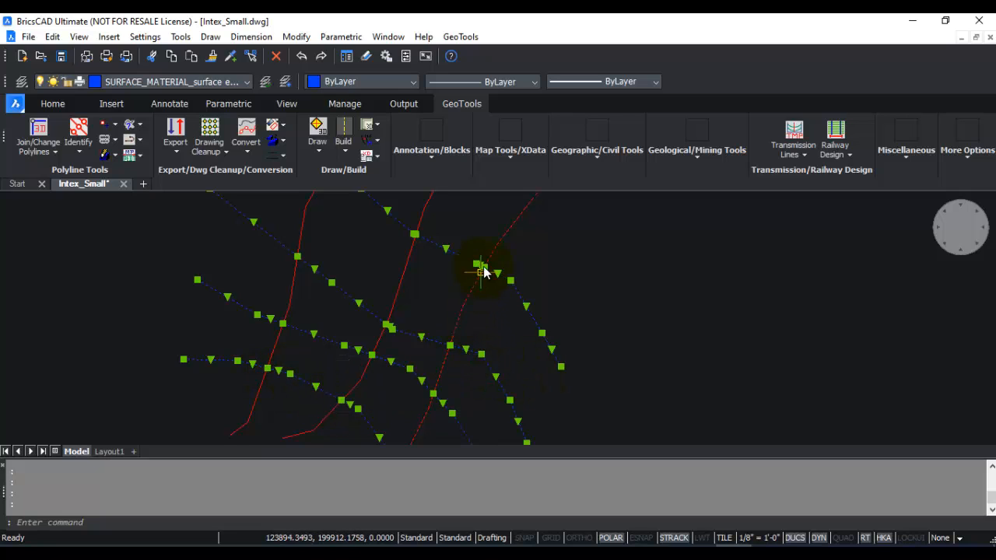
Examine the vertices of the blue polylines closely where they cross the red ones, and clear the selection.
scroll(481, 273, "up", 5)
scroll(472, 292, "up", 1)
scroll(470, 296, "down", 5)
middle_click_drag(297, 228, 469, 298)
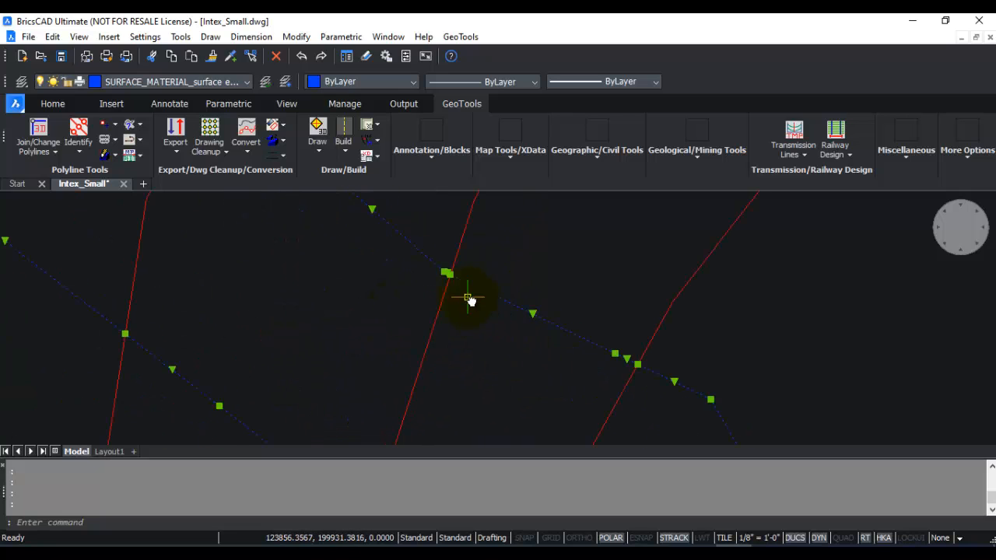
scroll(435, 276, "up", 5)
scroll(447, 301, "down", 4)
middle_click_drag(367, 344, 609, 218)
scroll(421, 316, "down", 5)
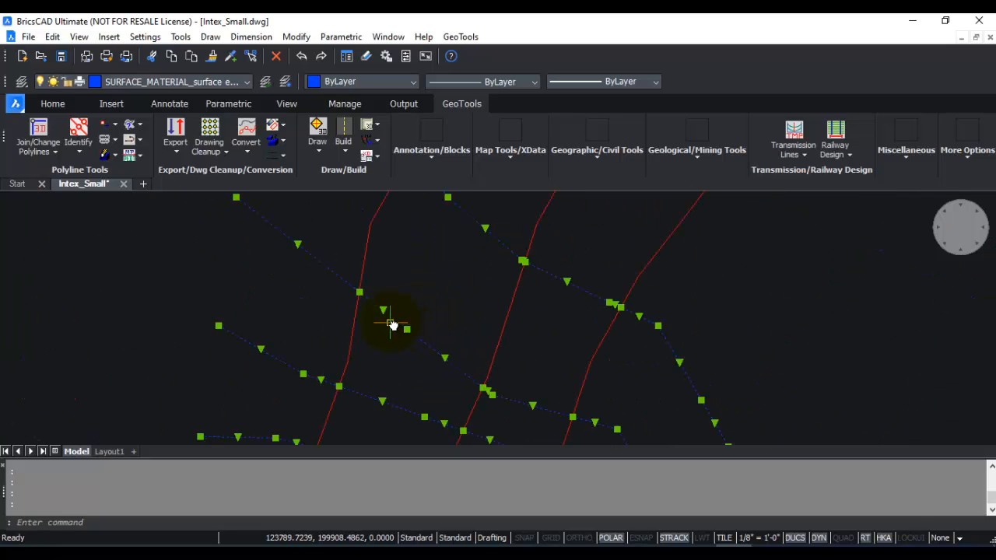
scroll(394, 332, "up", 5)
scroll(395, 338, "down", 5)
middle_click_drag(396, 338, 379, 230)
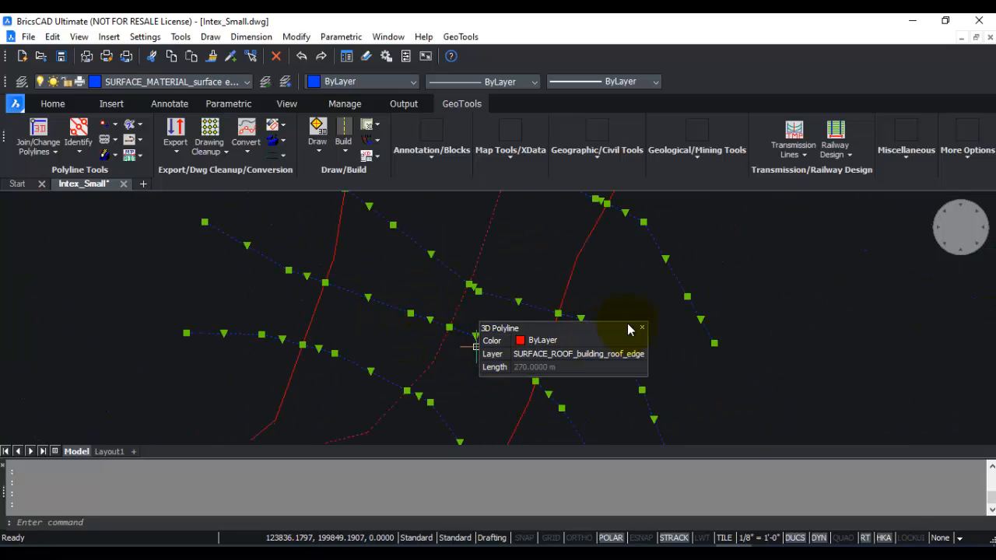
key("Escape")
key("Escape")
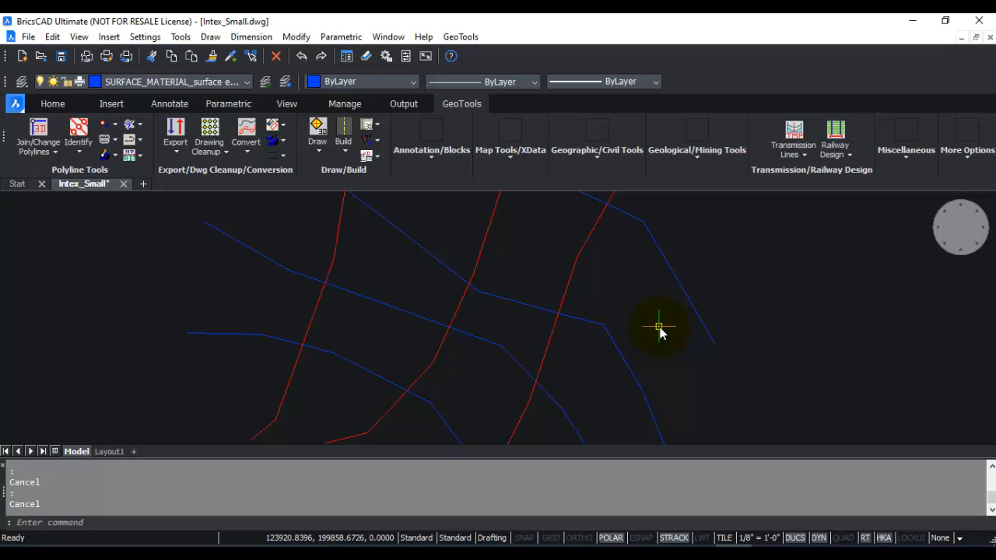
scroll(428, 333, "down", 3)
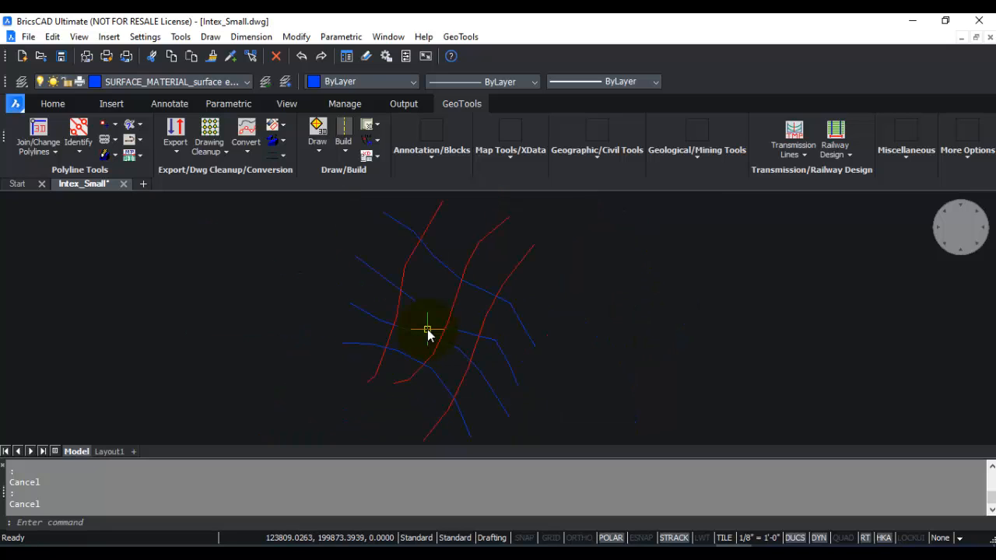